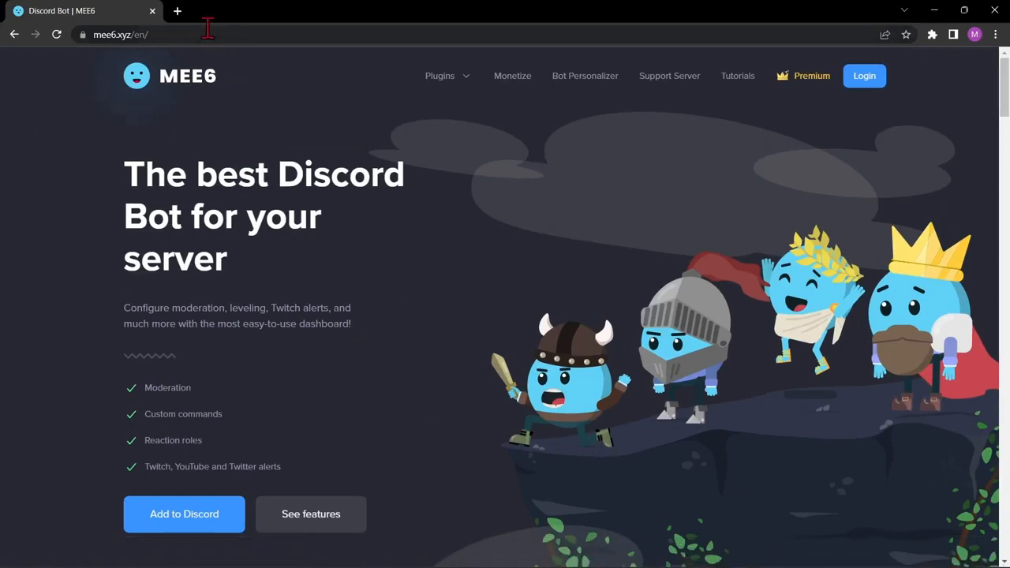
# Add the MEE6 bot to Discord from its website and authorize its access to the signed-in Discord account
pyautogui.moveTo(93, 35); pyautogui.dragTo(134, 39)
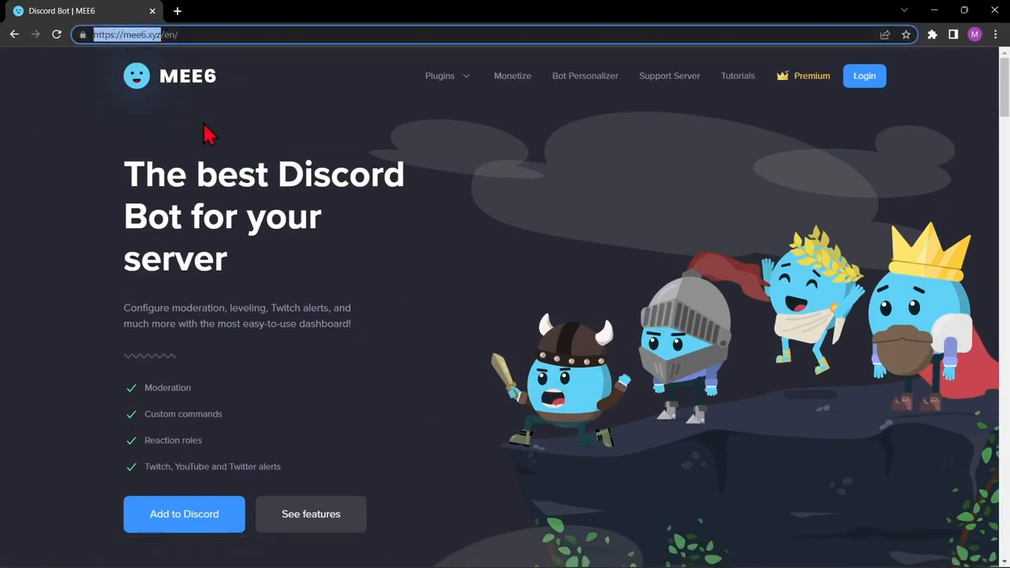
pyautogui.click(232, 532)
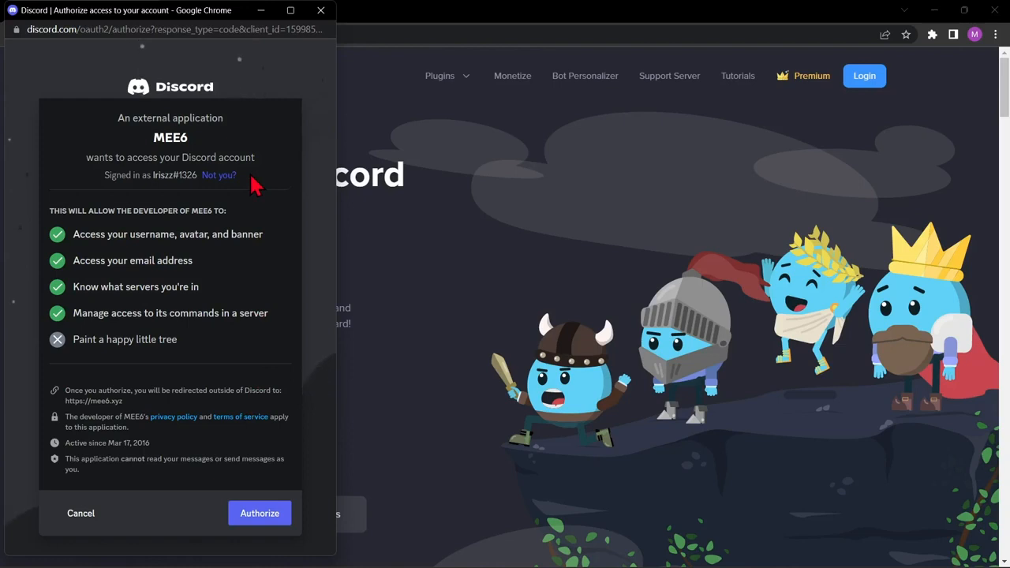
pyautogui.click(286, 519)
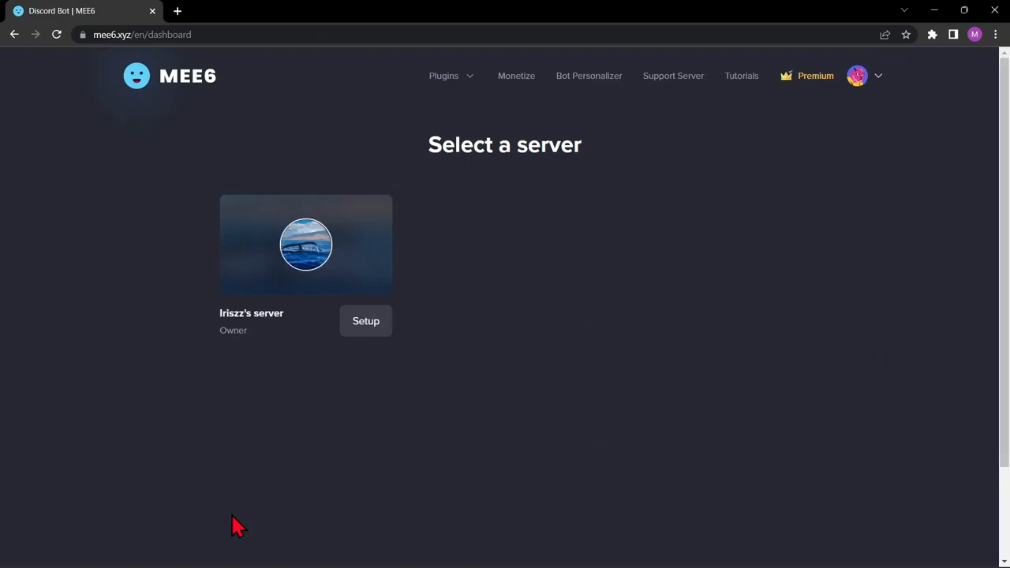
# Set up MEE6 on the owned server, granting all listed bot permissions and completing the human verification check
pyautogui.click(383, 328)
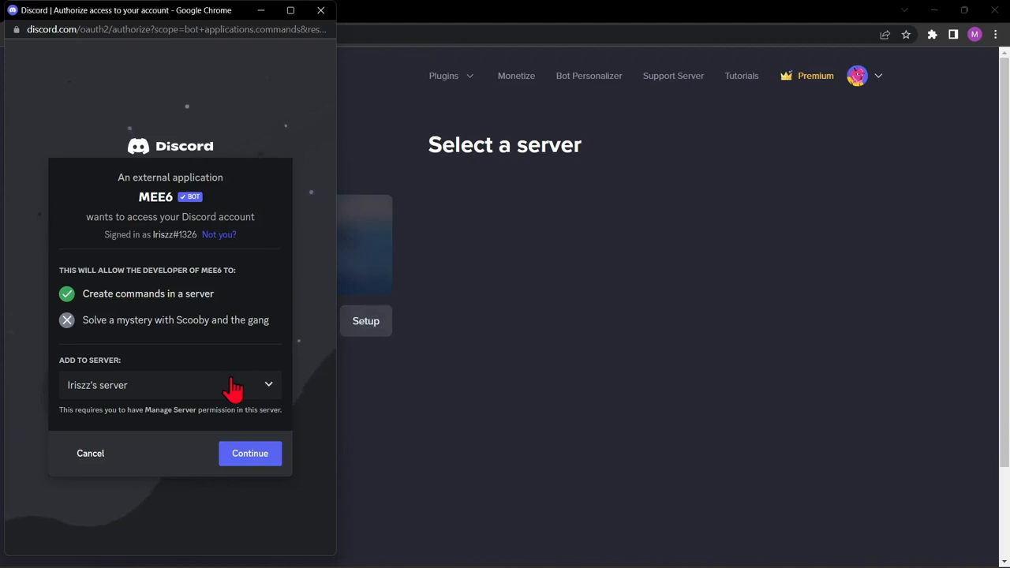
pyautogui.click(274, 457)
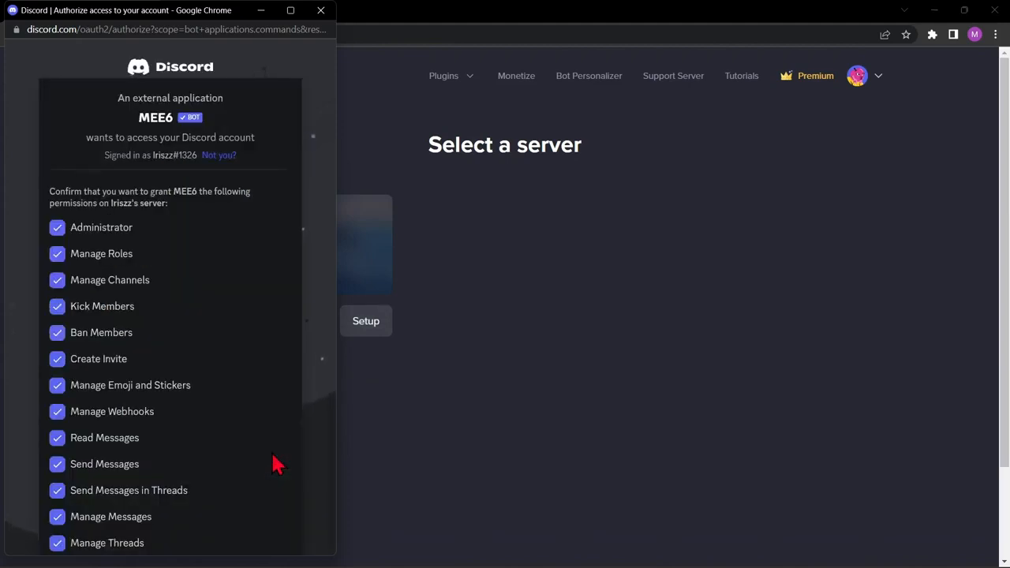
pyautogui.scroll(-7, 273, 442)
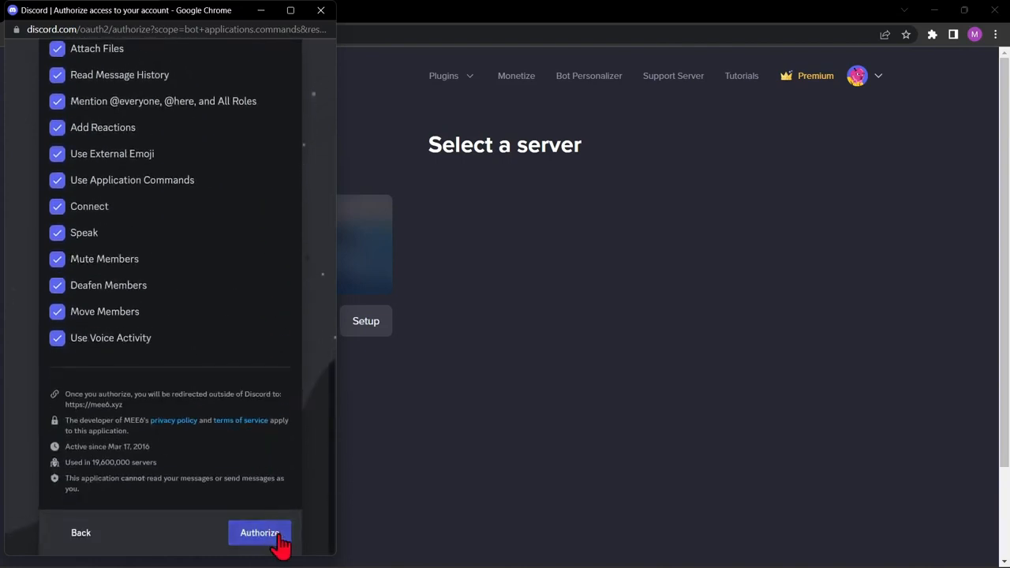
pyautogui.click(275, 538)
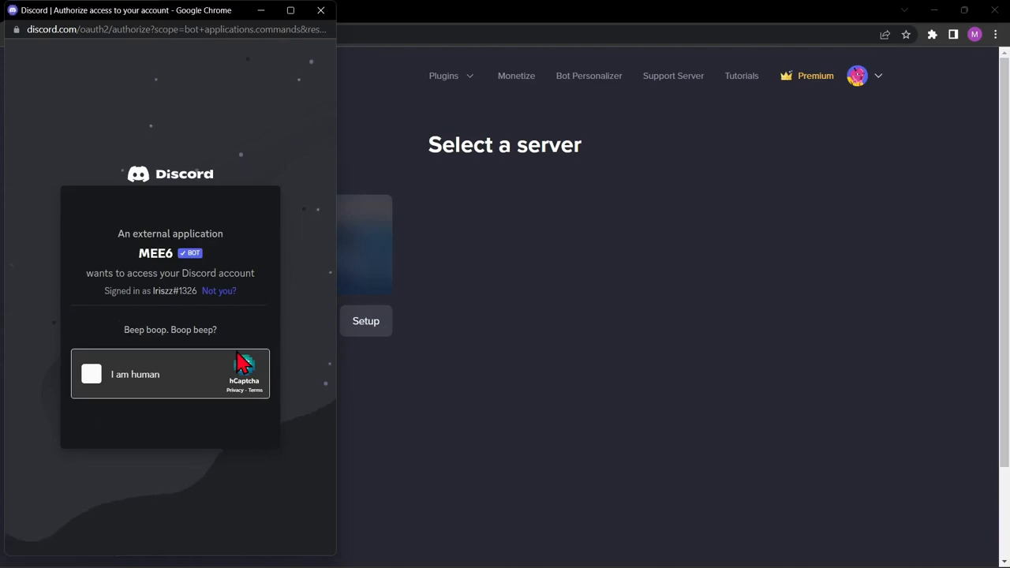
pyautogui.click(92, 378)
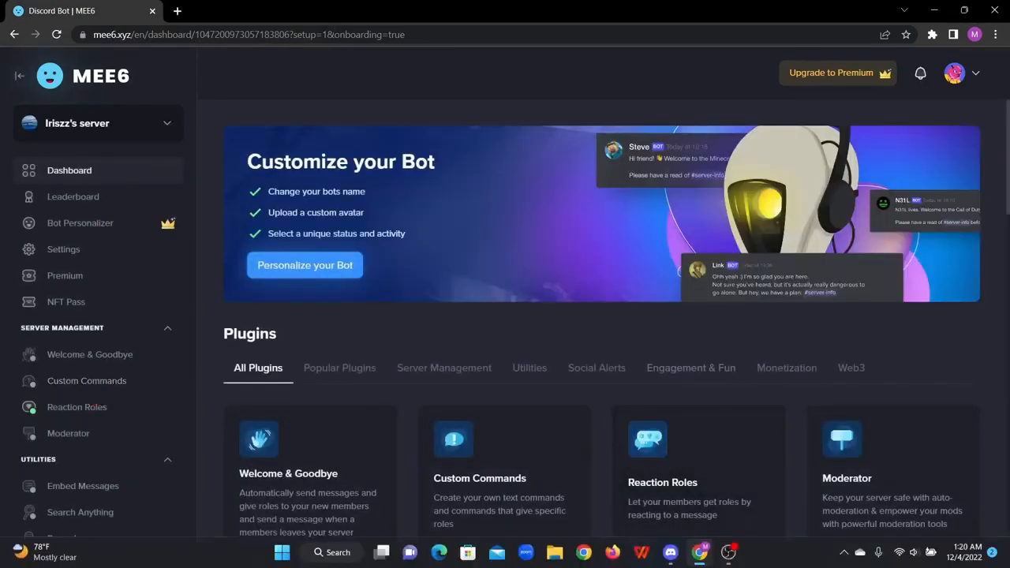
# Switch to the Discord app and open the Roles settings of the server where MEE6 was added
pyautogui.click(670, 553)
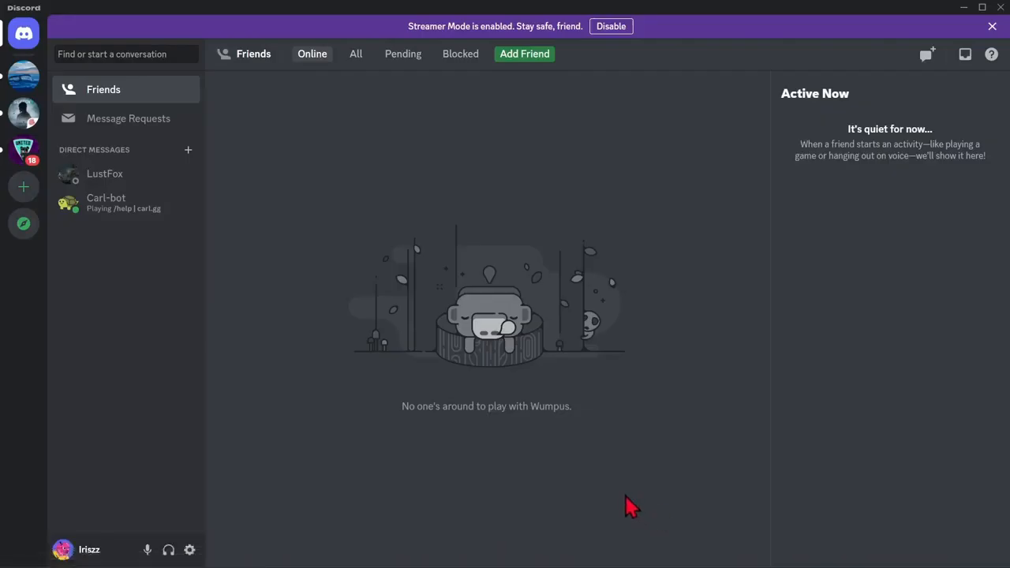
pyautogui.click(24, 82)
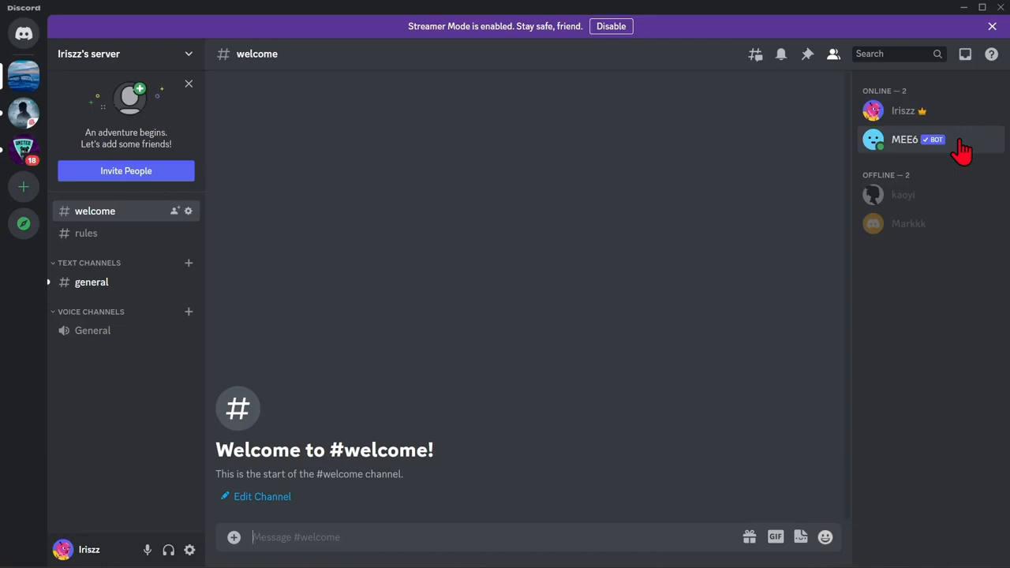
pyautogui.click(188, 56)
pyautogui.click(159, 141)
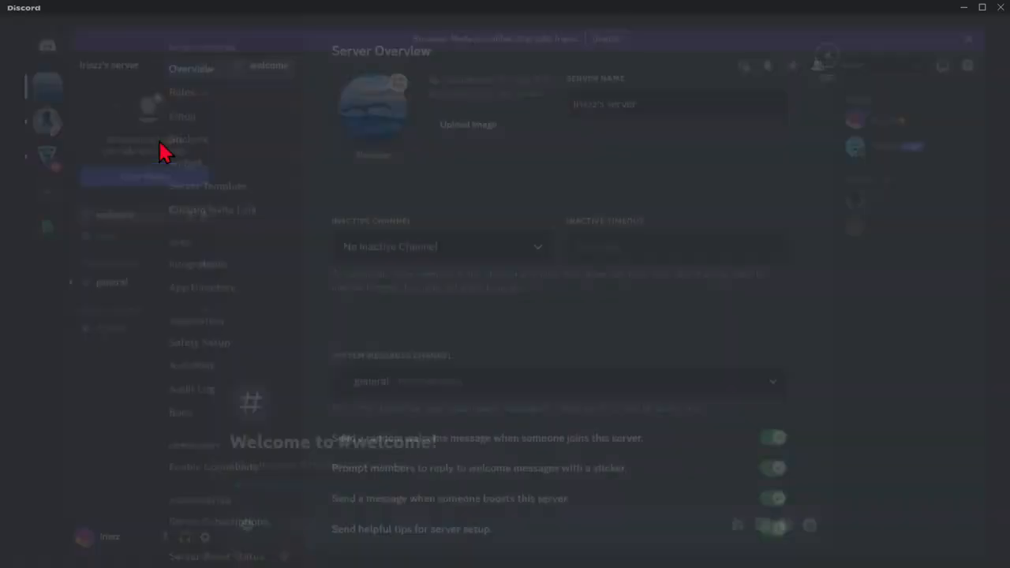
pyautogui.click(255, 103)
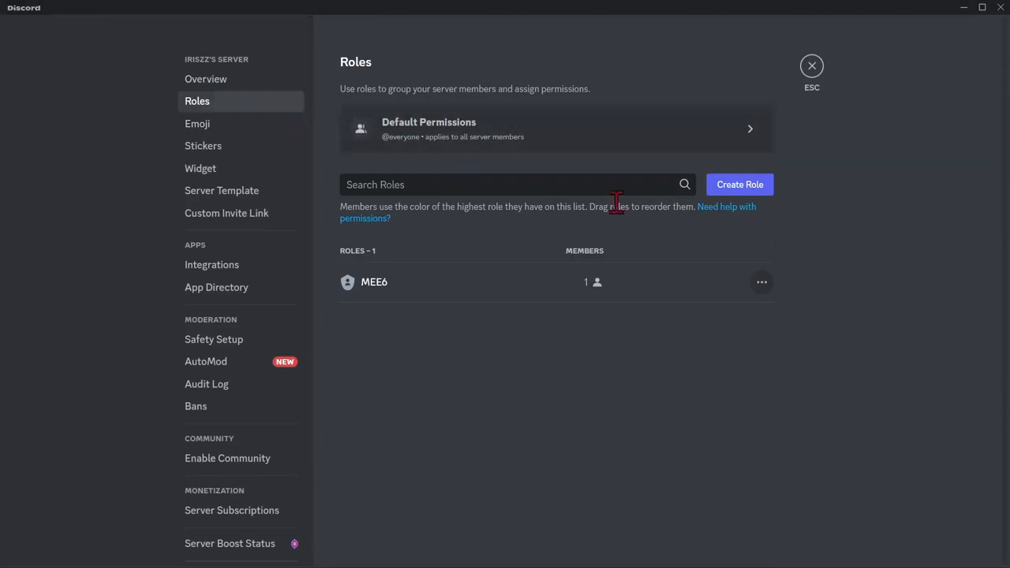
# Create a server role named Verified with the dark green role color, save it and leave the server settings
pyautogui.click(769, 186)
pyautogui.press('BackSpace')
pyautogui.press('BackSpace')
pyautogui.press('BackSpace')
pyautogui.press('BackSpace')
pyautogui.press('BackSpace')
pyautogui.press('BackSpace')
pyautogui.press('BackSpace')
pyautogui.press('BackSpace')
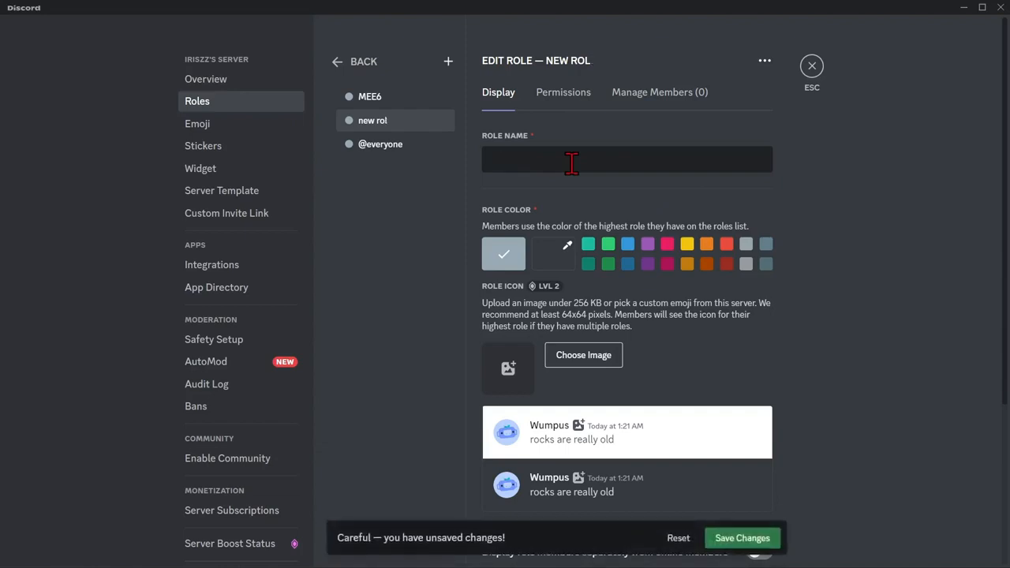
pyautogui.write('Verified')
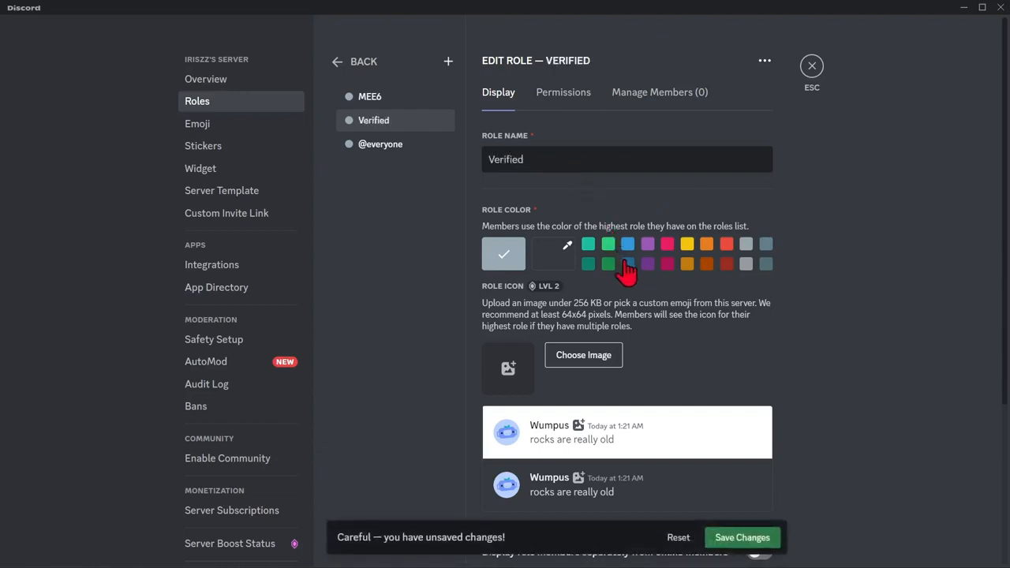
pyautogui.click(627, 265)
pyautogui.click(609, 265)
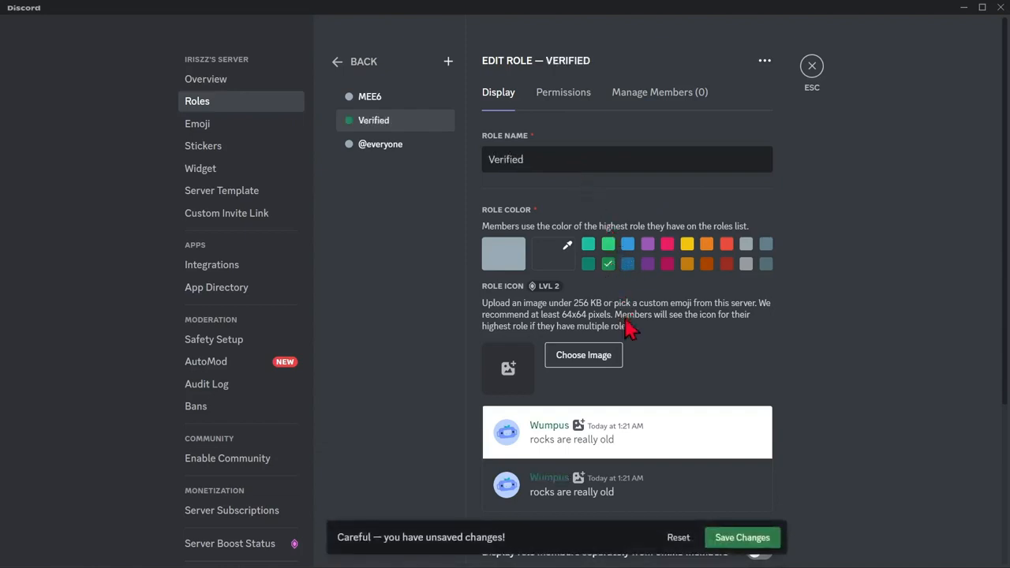
pyautogui.click(765, 539)
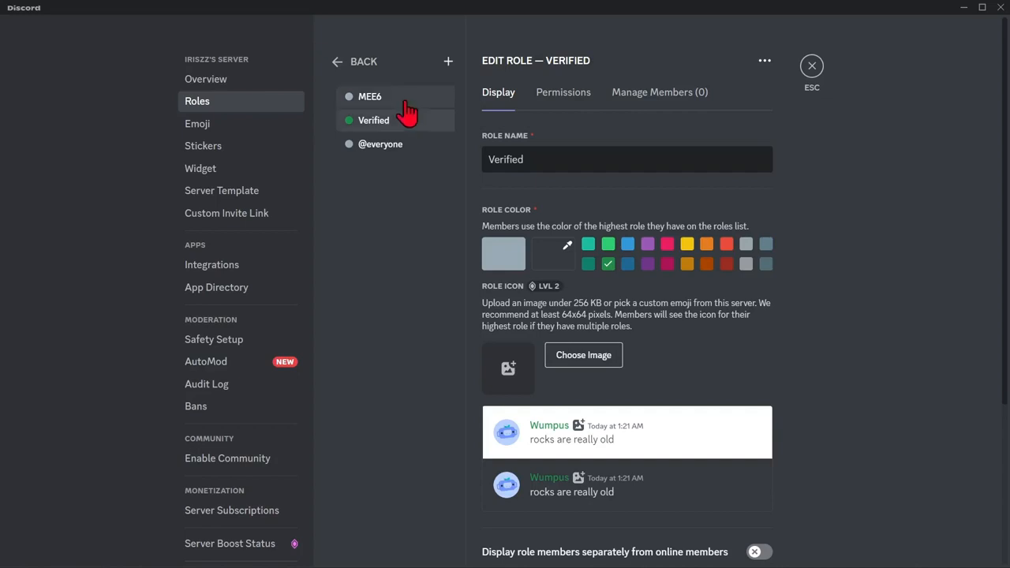
pyautogui.click(813, 68)
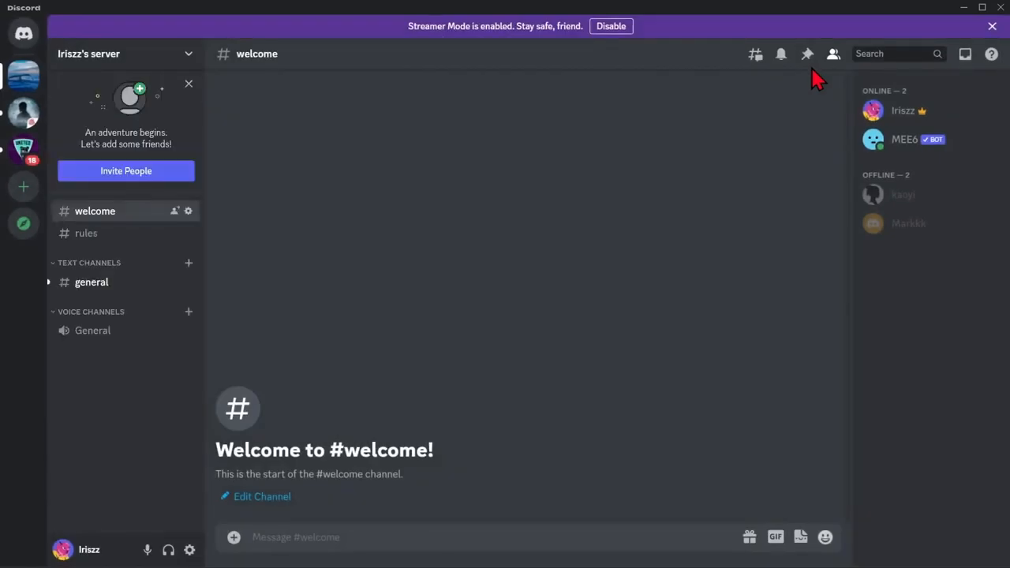
# Create a non-private text channel named verified in the Text Channels category
pyautogui.click(189, 265)
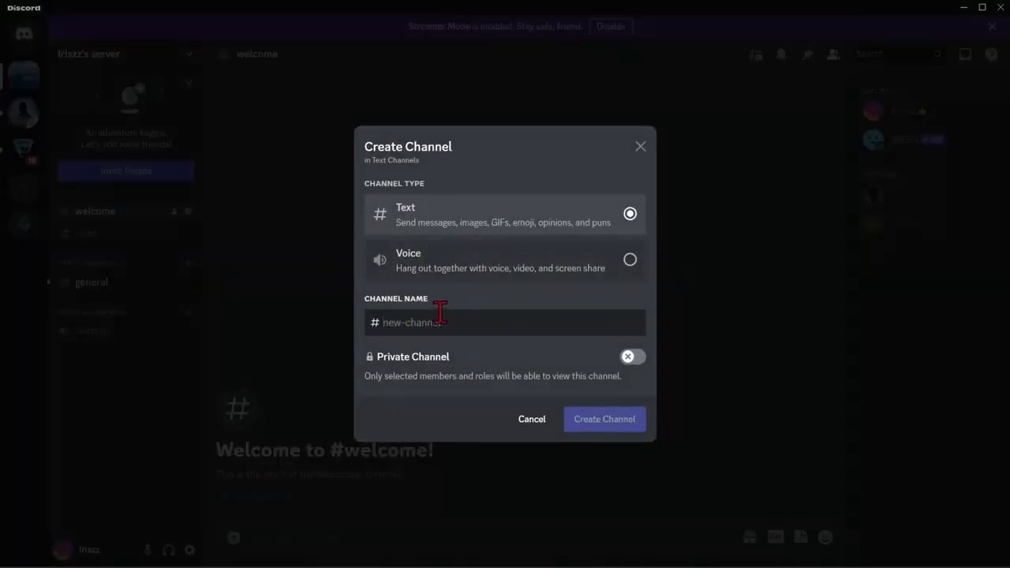
pyautogui.write('verified')
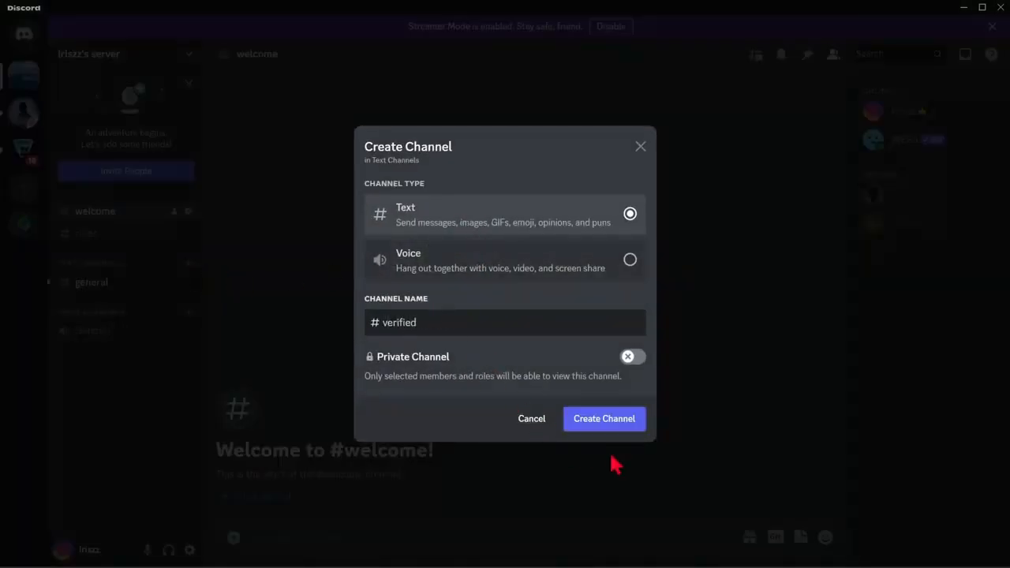
pyautogui.click(636, 420)
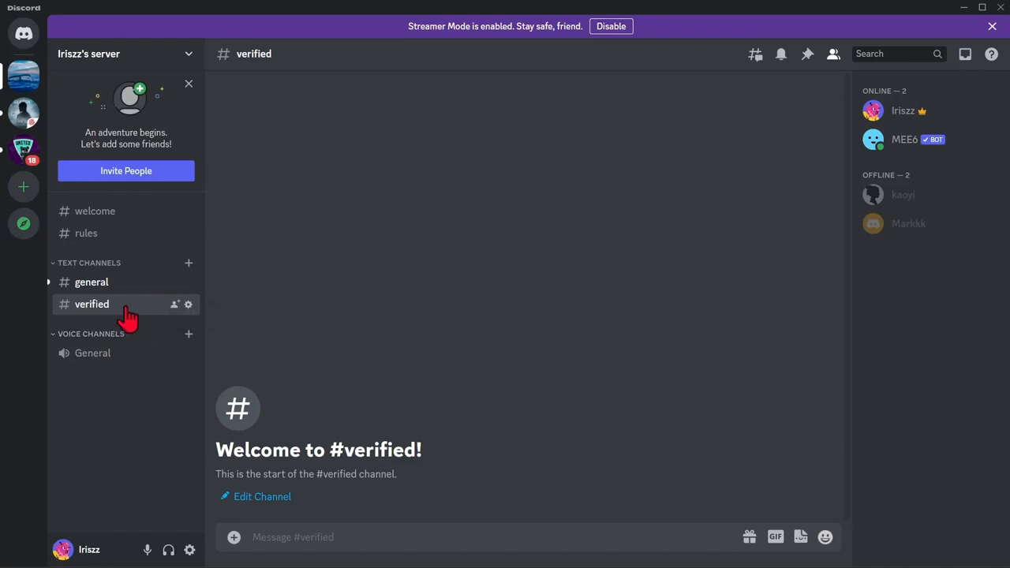
pyautogui.click(188, 306)
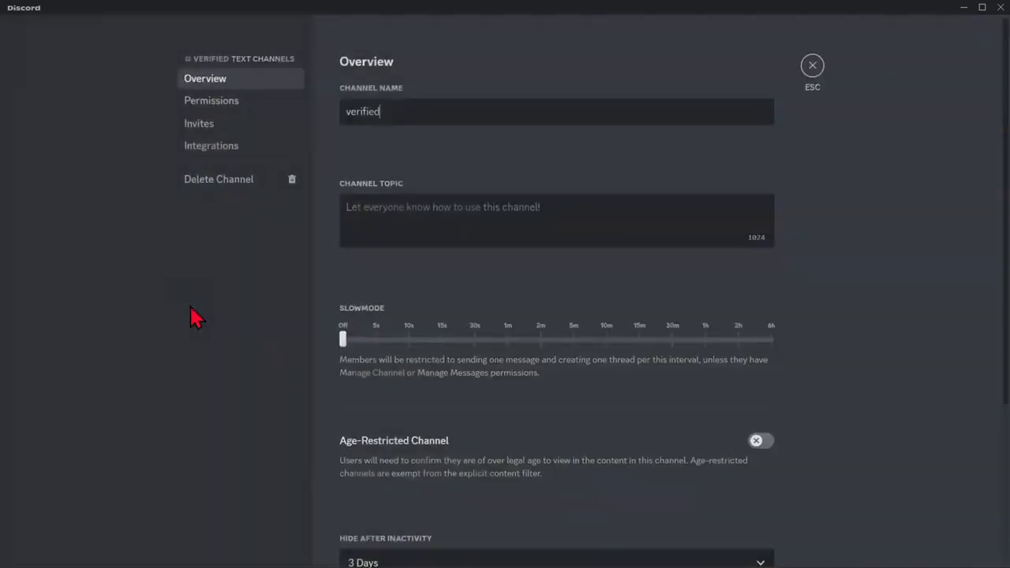
pyautogui.click(279, 105)
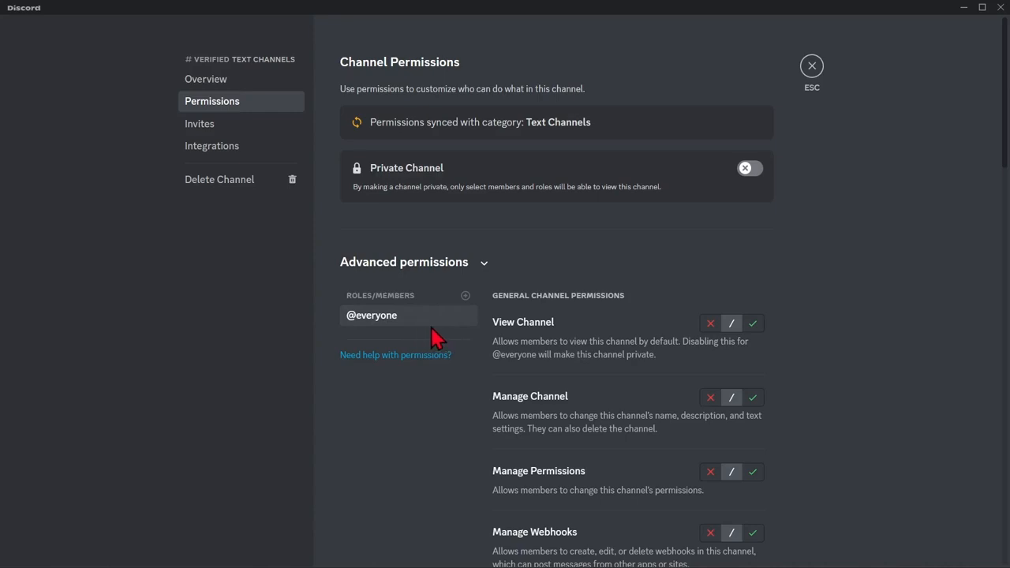
pyautogui.click(754, 325)
pyautogui.click(711, 398)
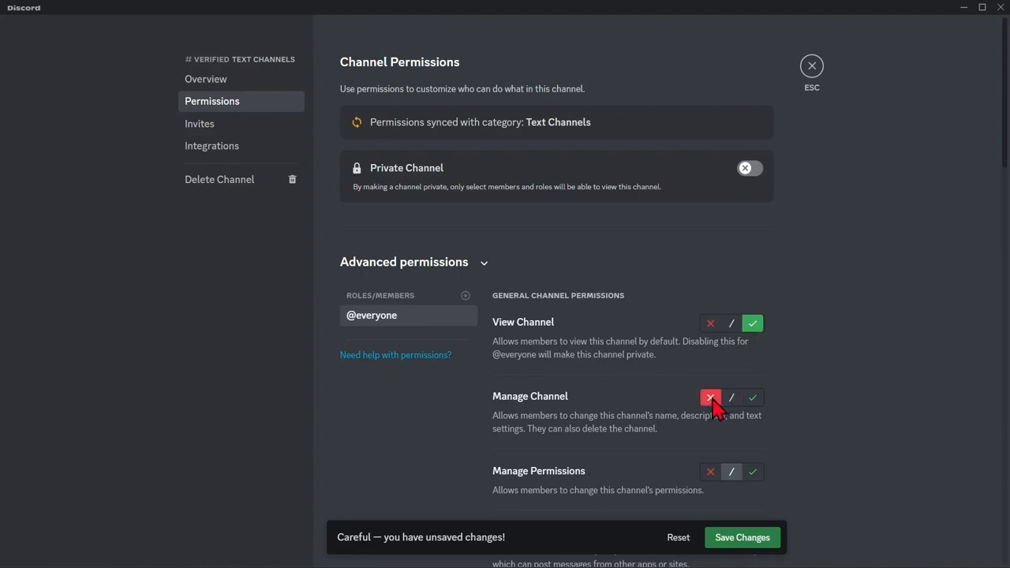
pyautogui.scroll(-5, 714, 407)
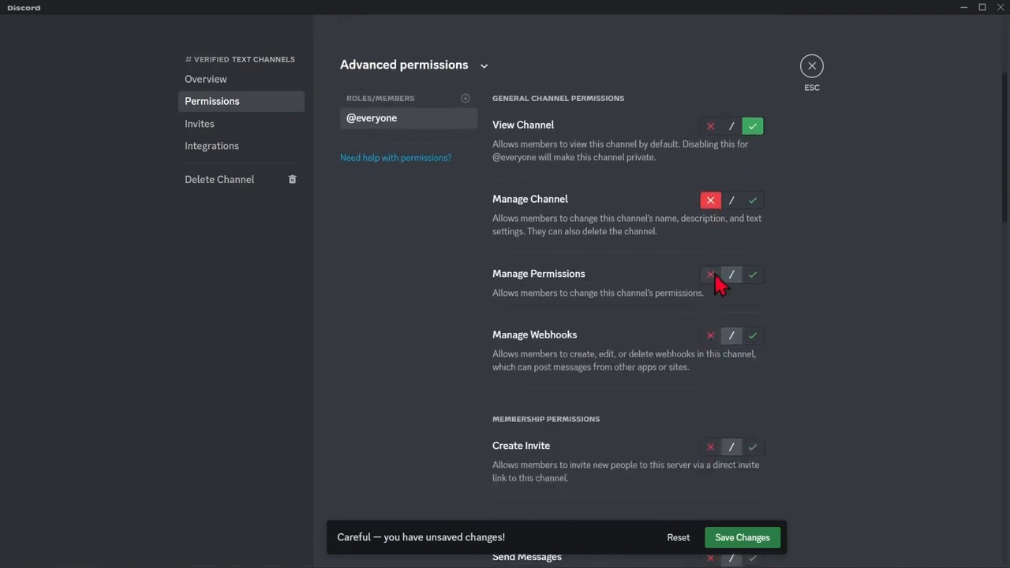
pyautogui.click(711, 275)
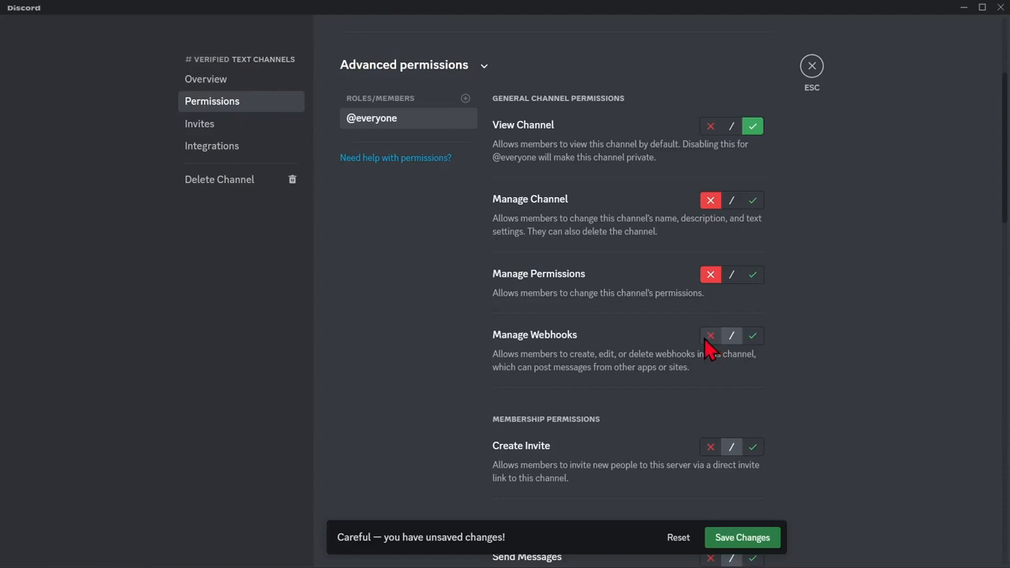
# Add the Verified role to the channel permissions, allow View Channel, Manage Channel and Manage Permissions, then save and leave the settings
pyautogui.click(465, 98)
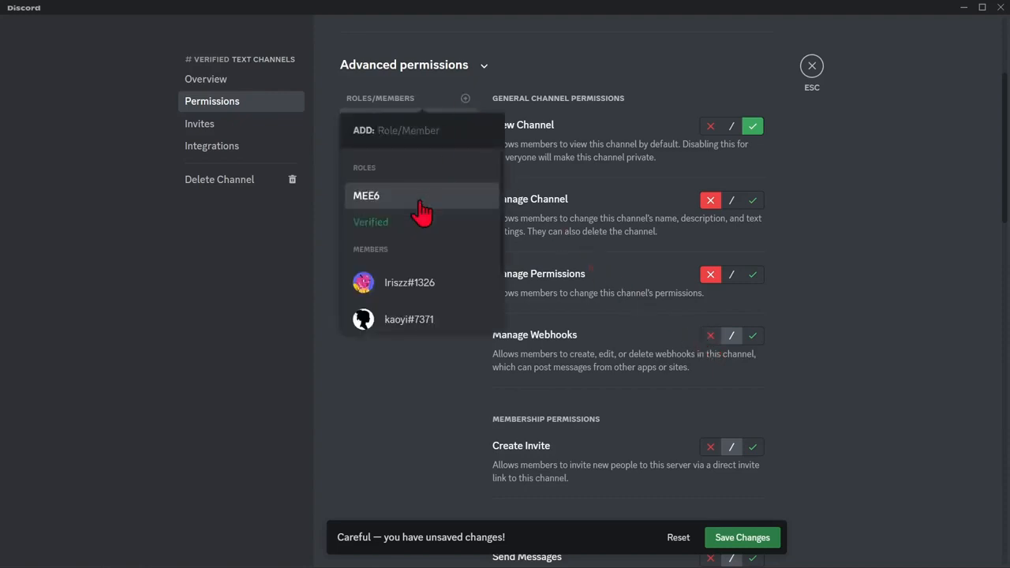
pyautogui.click(399, 226)
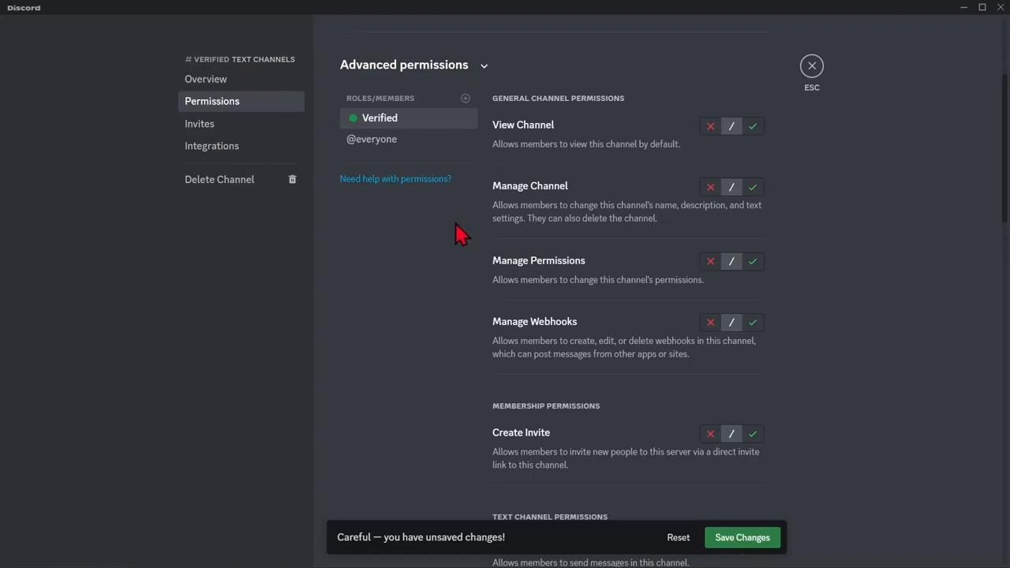
pyautogui.click(755, 127)
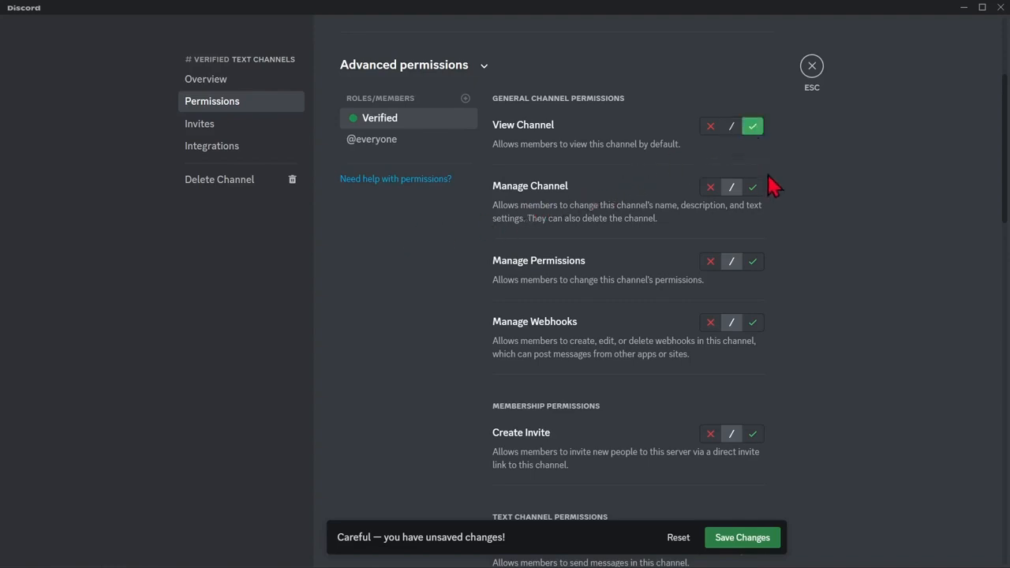
pyautogui.click(754, 188)
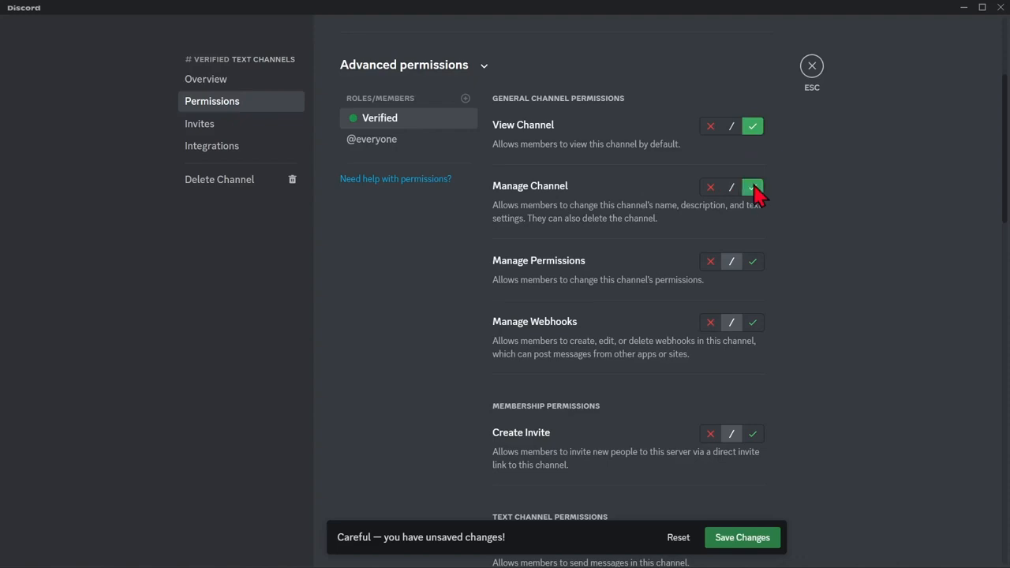
pyautogui.click(754, 263)
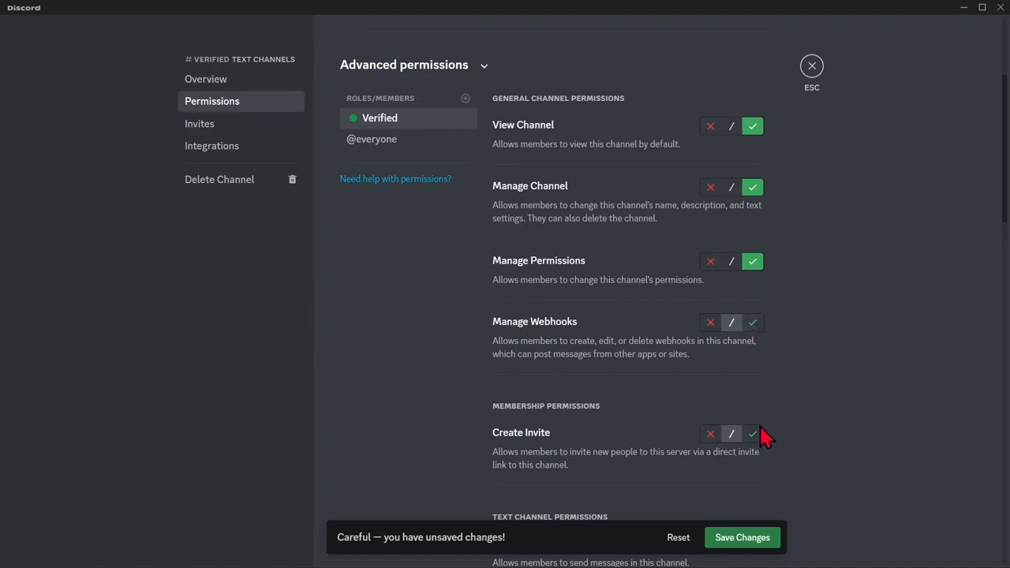
pyautogui.click(767, 538)
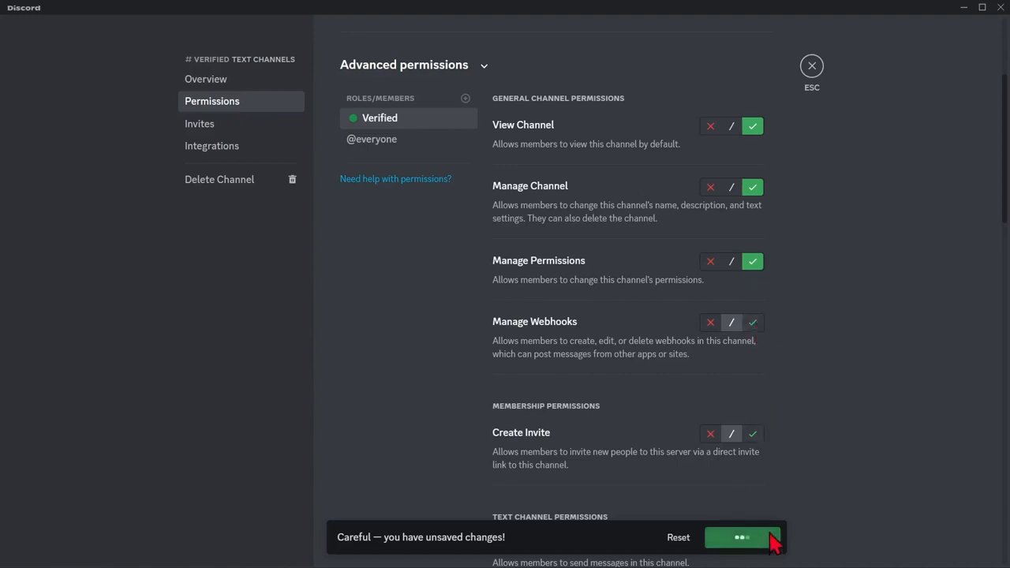
pyautogui.click(812, 70)
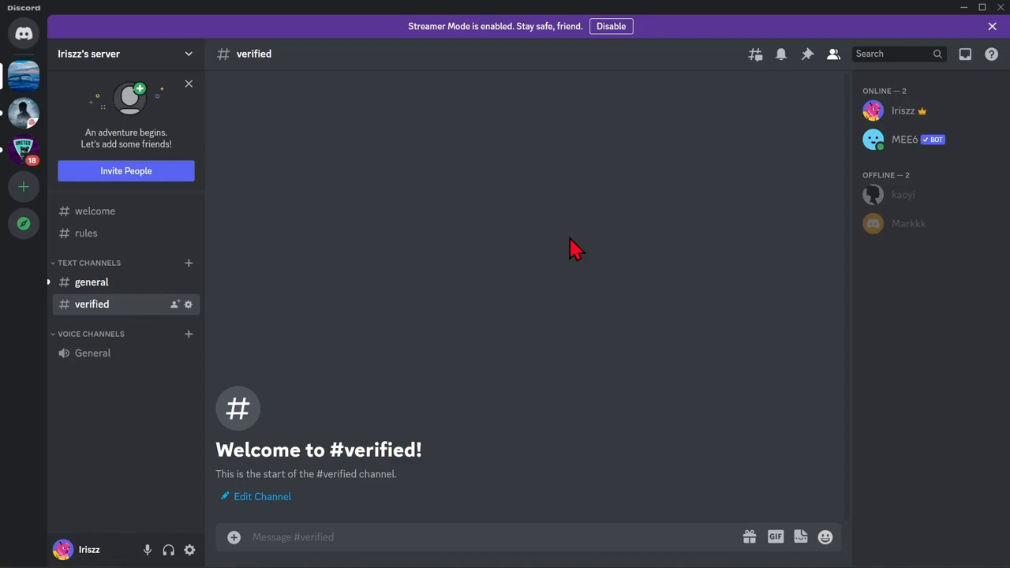
# Switch to the MEE6 dashboard in the browser and start a new reaction role in the Reaction Roles plugin
pyautogui.moveTo(577, 558)
pyautogui.click(700, 558)
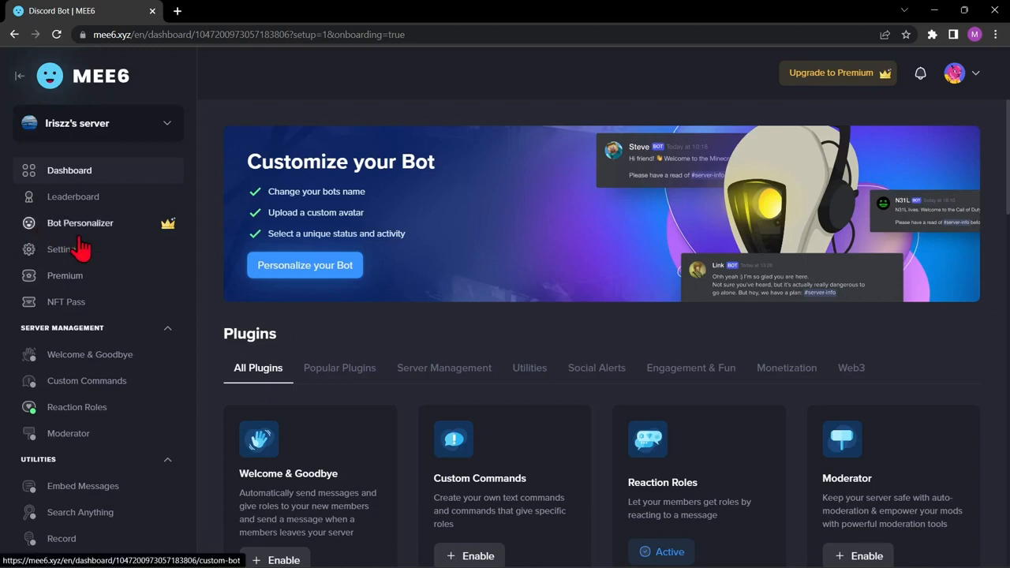
pyautogui.click(103, 409)
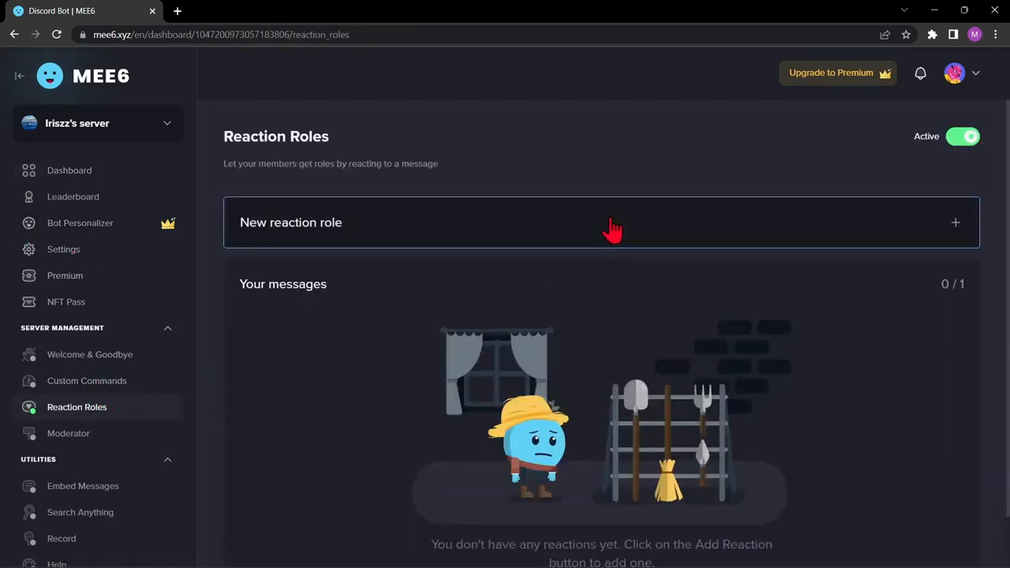
pyautogui.click(612, 230)
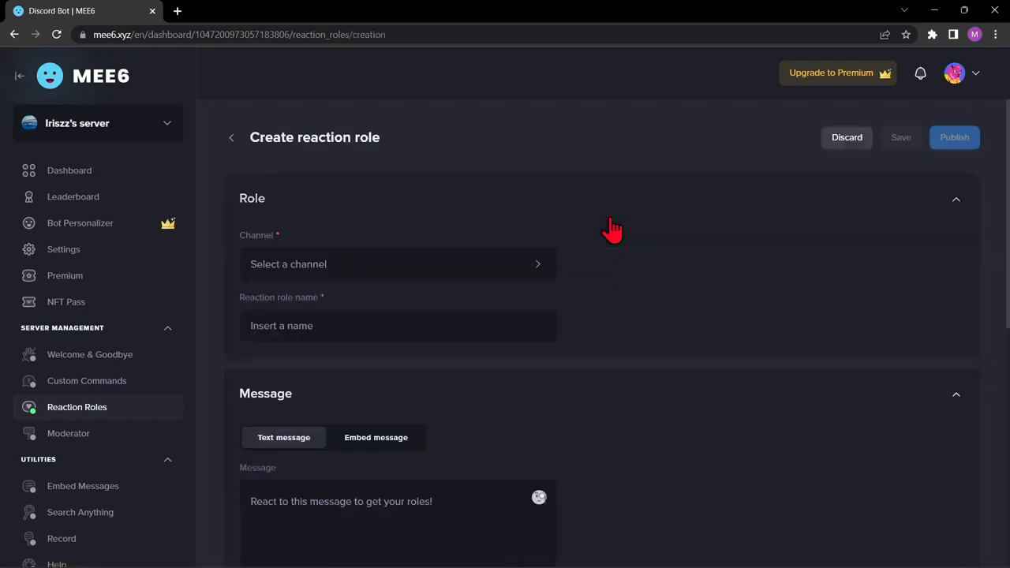
# Set the reaction role's channel to verified and name the reaction role Verified
pyautogui.click(508, 268)
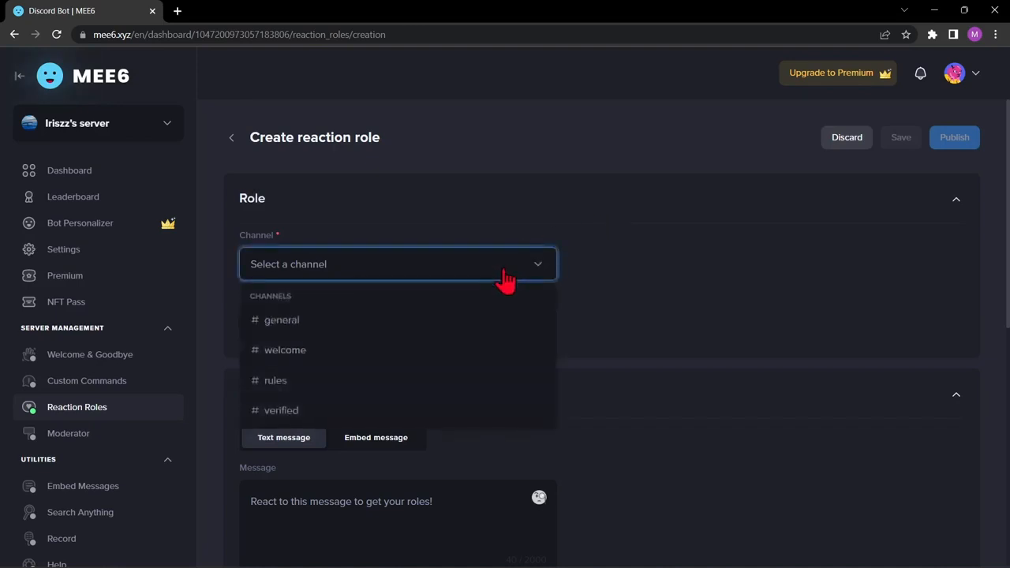
pyautogui.click(399, 413)
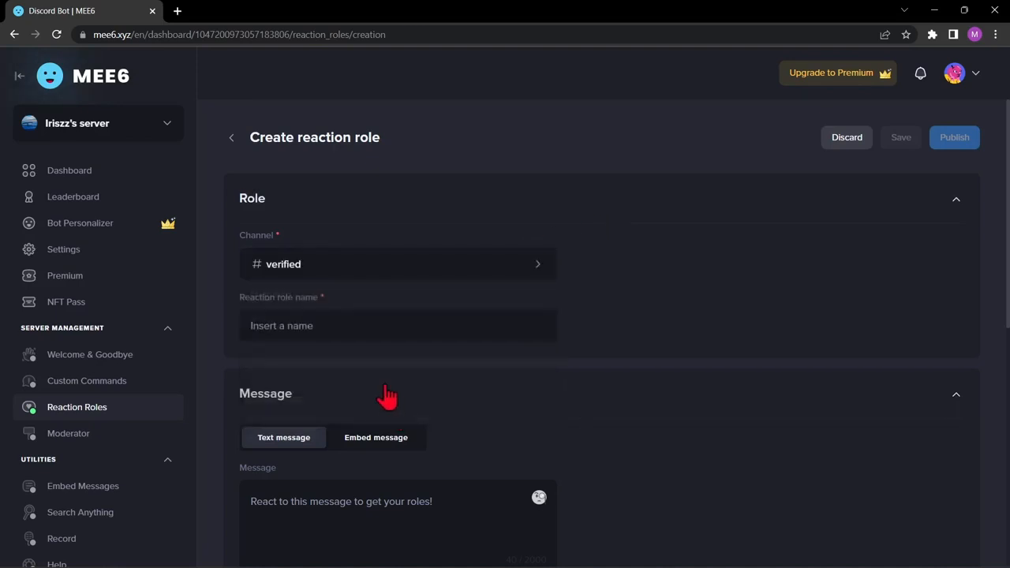
pyautogui.click(336, 326)
pyautogui.write('Ver')
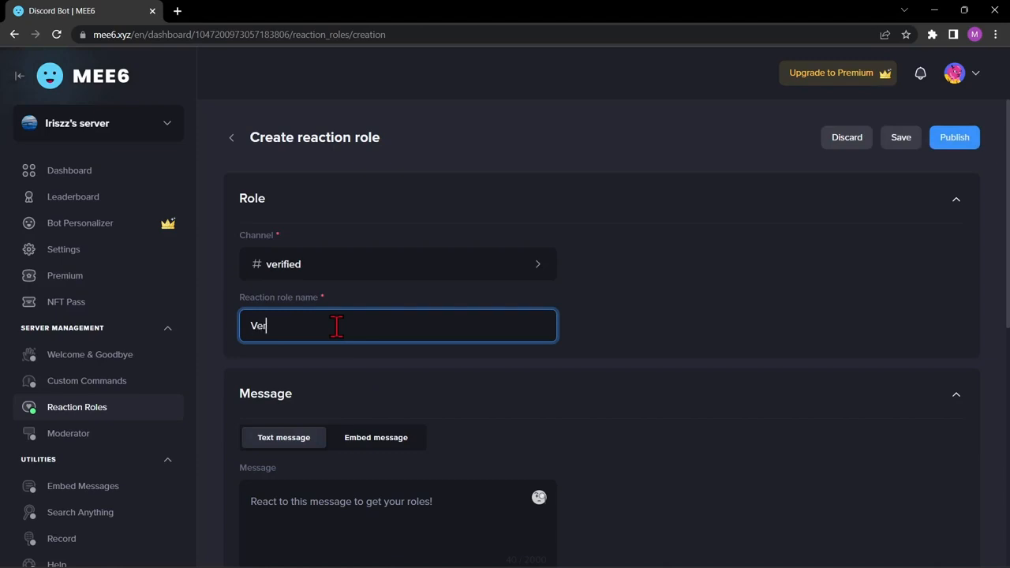
pyautogui.write('ified')
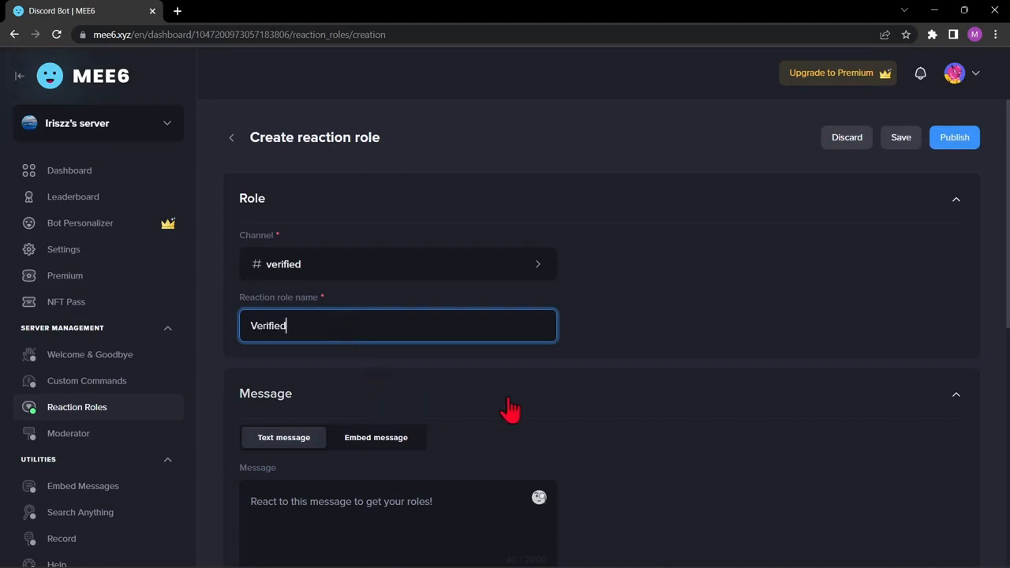
# Replace the default text message with "Please click this emoji to get verified!"
pyautogui.scroll(-1, 509, 407)
pyautogui.moveTo(469, 379); pyautogui.dragTo(235, 377)
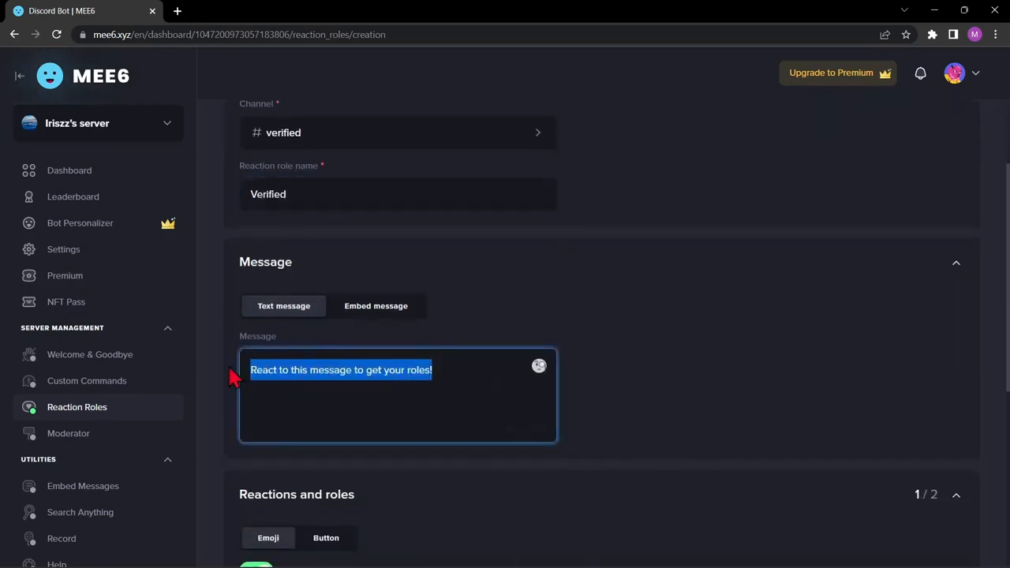
pyautogui.press('BackSpace')
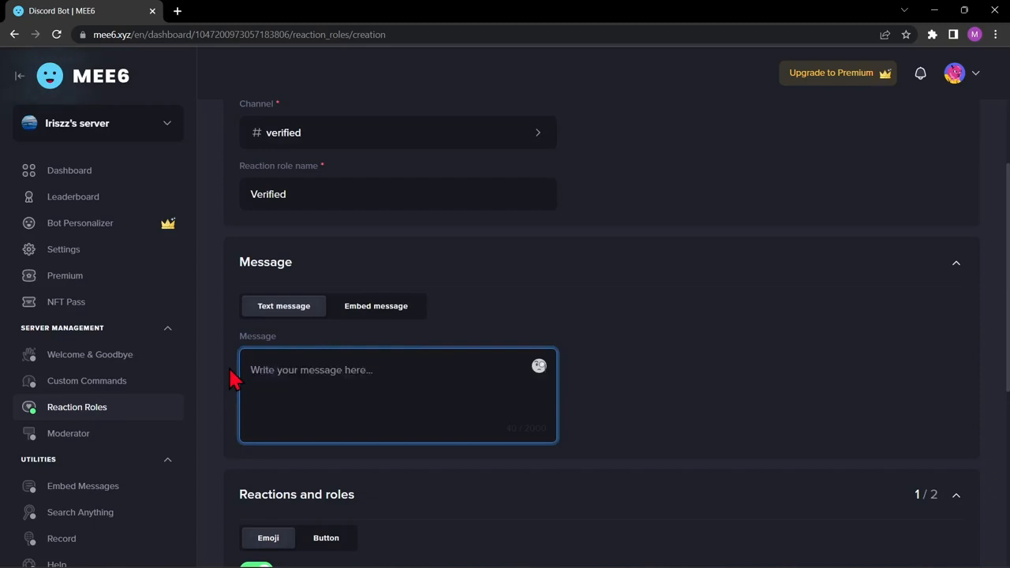
pyautogui.write('Please click this emoji to g')
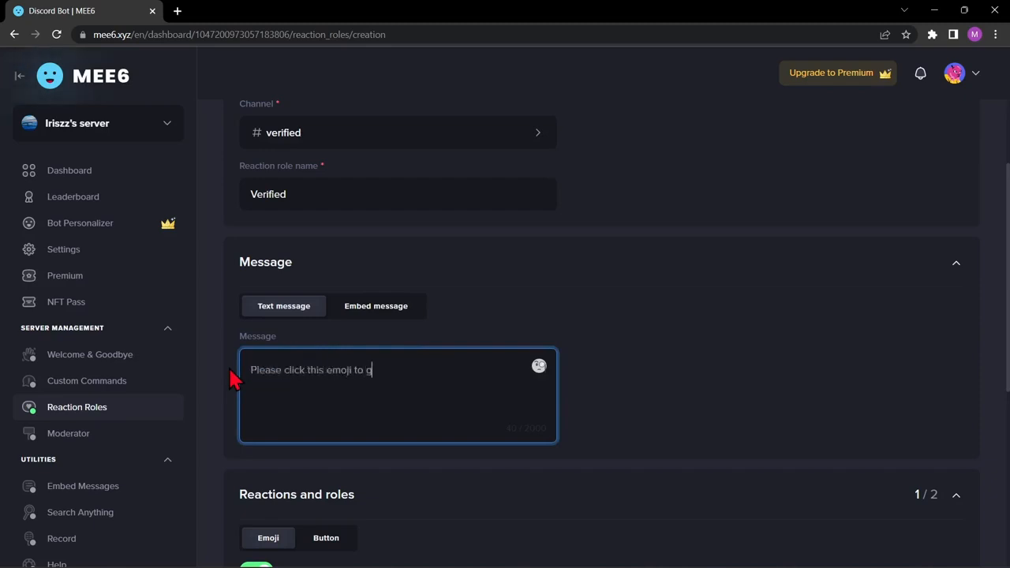
pyautogui.write('et verified!')
# Replace the default reaction with the smiling halo emoji and assign the Verified role to it
pyautogui.scroll(-3, 505, 408)
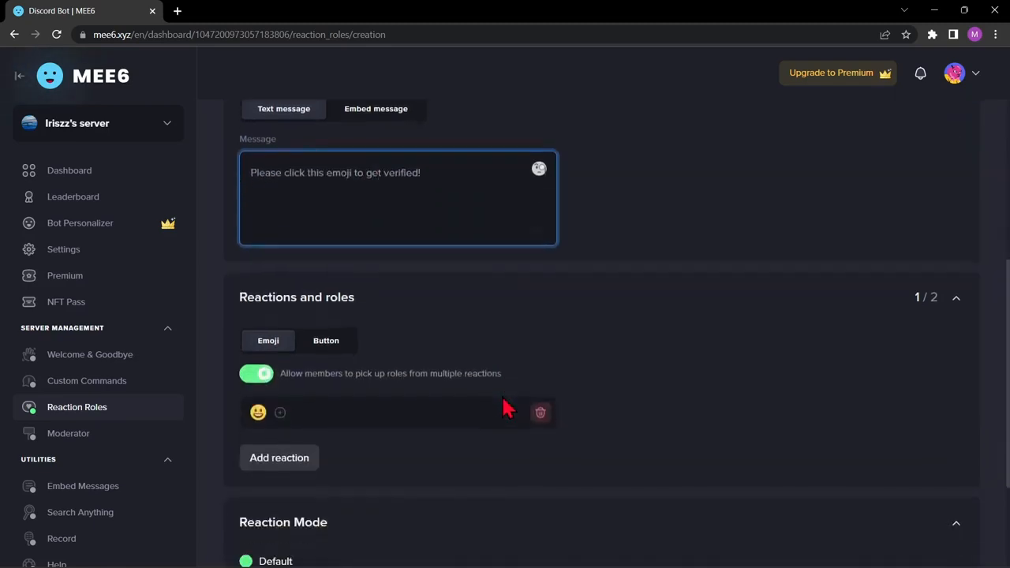
pyautogui.scroll(-2, 504, 408)
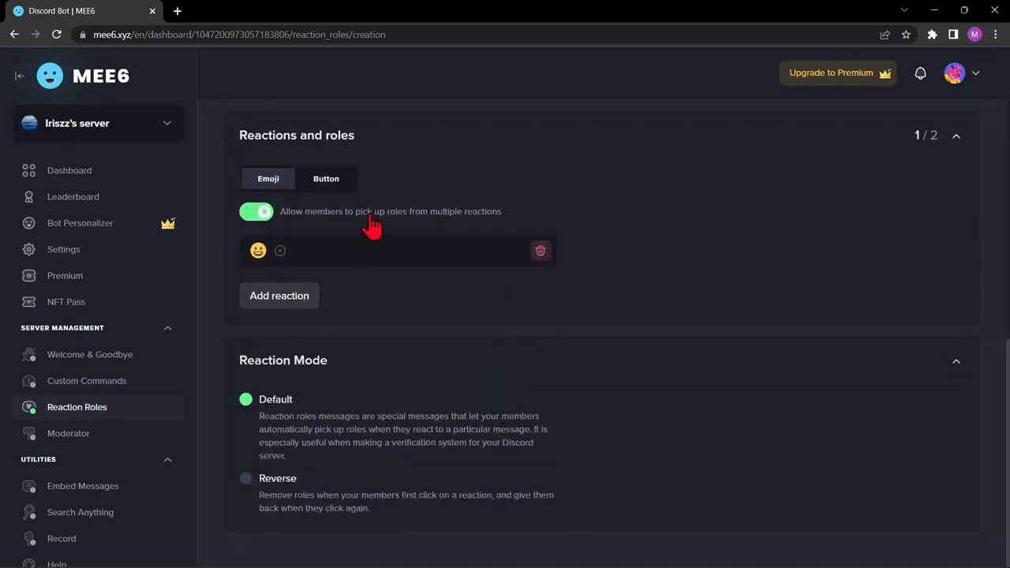
pyautogui.click(540, 251)
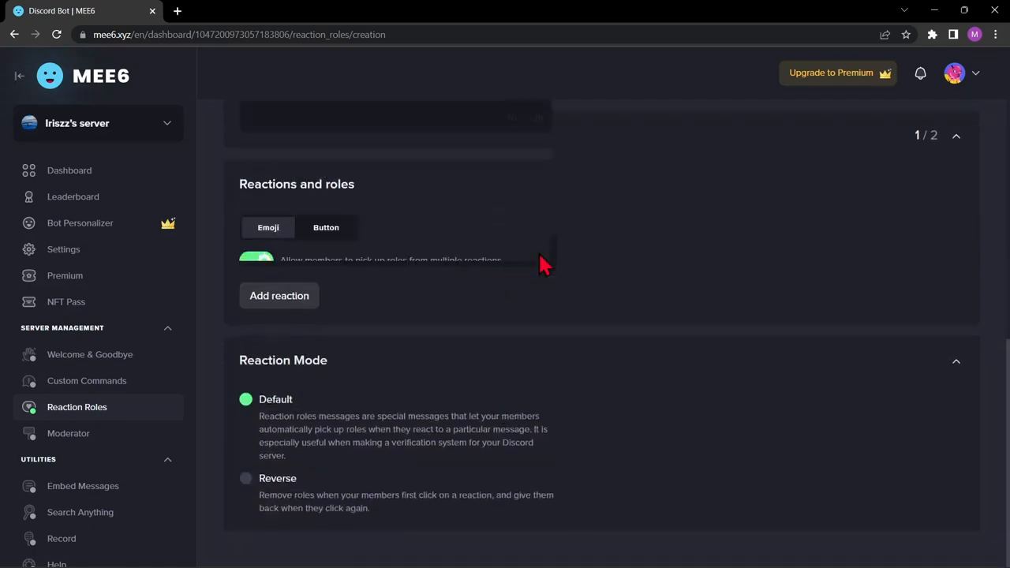
pyautogui.click(298, 307)
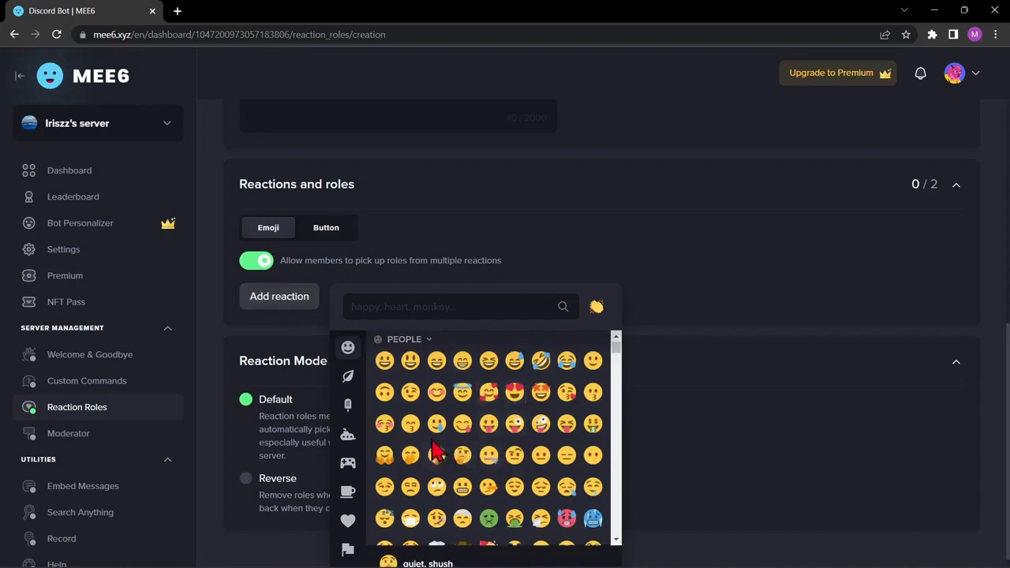
pyautogui.click(463, 392)
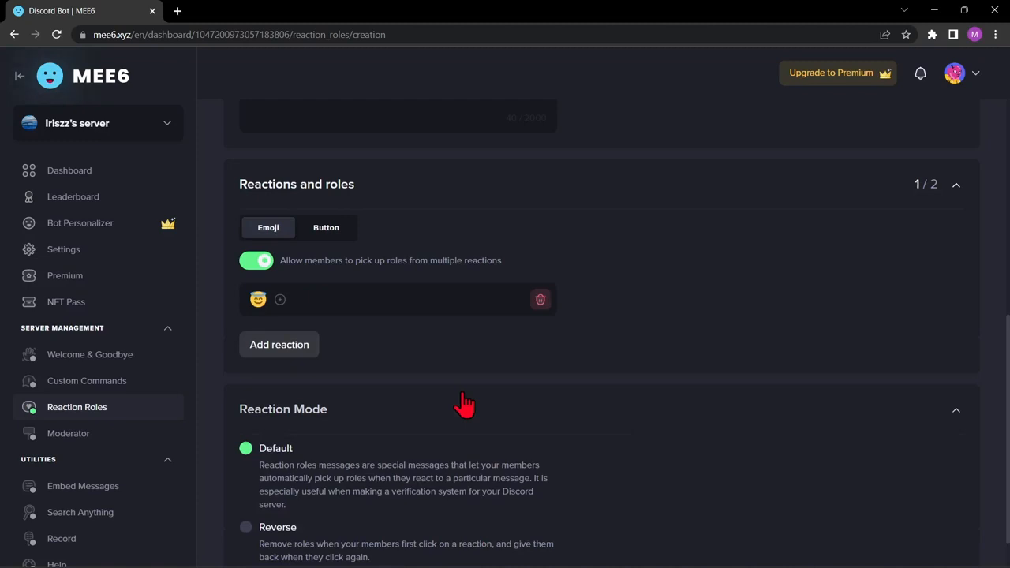
pyautogui.click(285, 311)
pyautogui.click(307, 383)
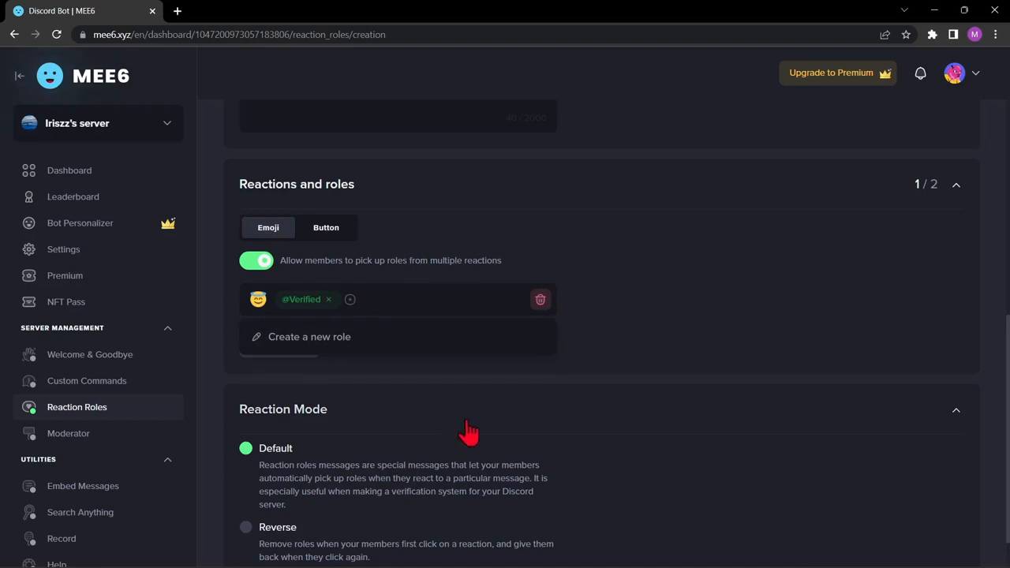
# Publish the Verified reaction role and dismiss the notification
pyautogui.scroll(6, 627, 430)
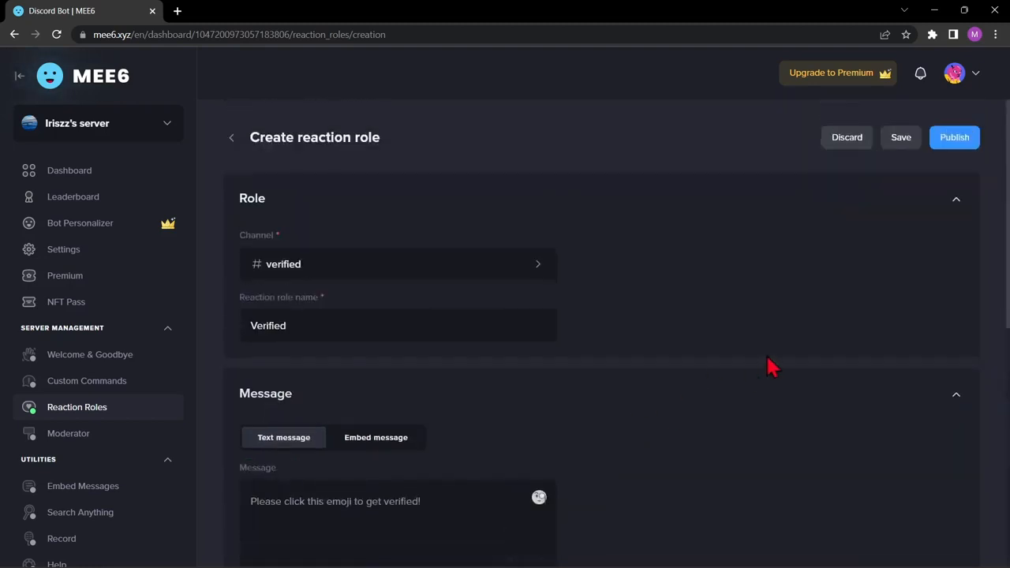
pyautogui.click(955, 140)
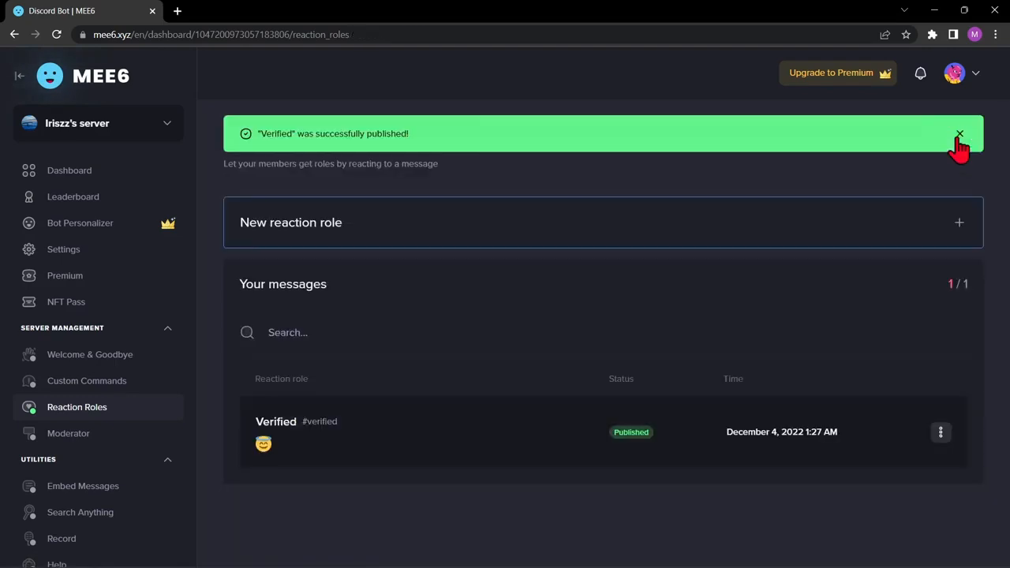
pyautogui.click(959, 136)
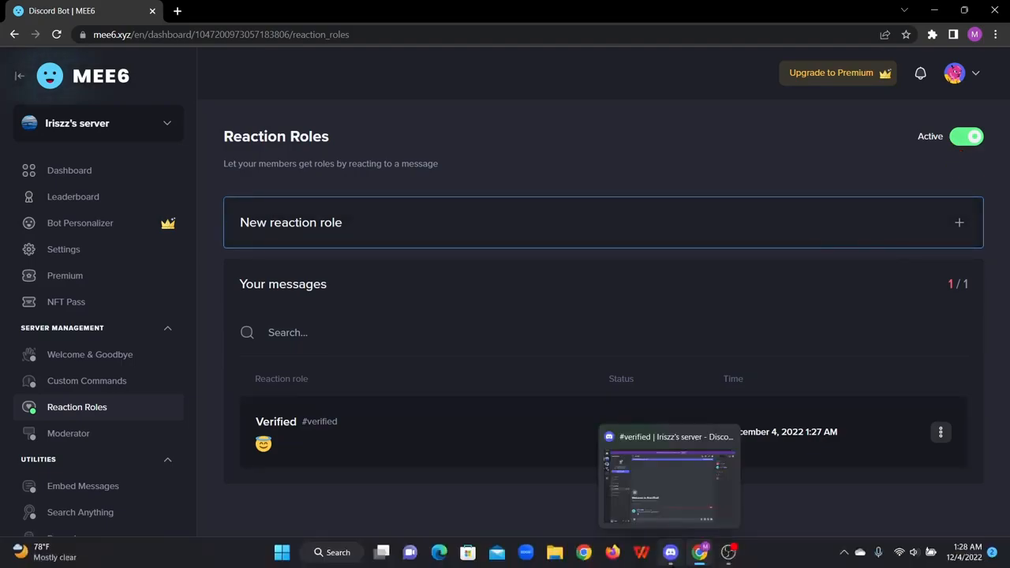
# Switch to Discord, react to the MEE6 message in the verified channel with the halo emoji, and check the server owner's profile for the role
pyautogui.click(670, 561)
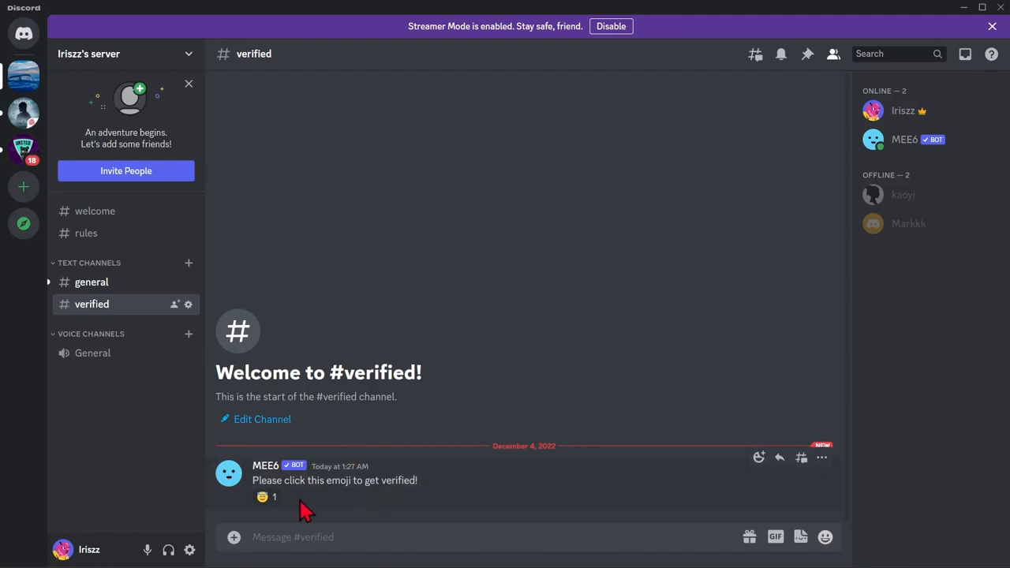
pyautogui.click(273, 498)
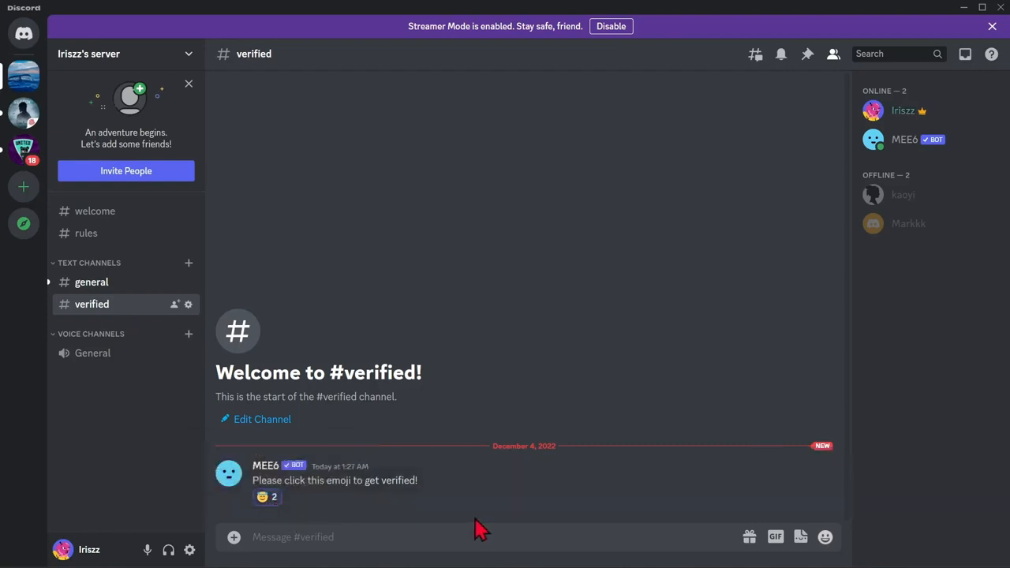
pyautogui.click(906, 111)
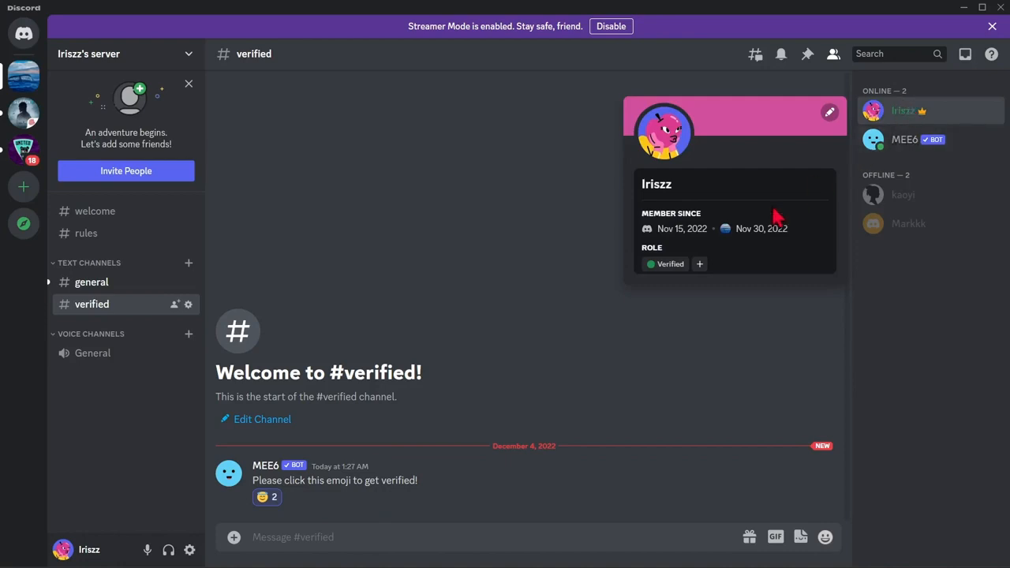